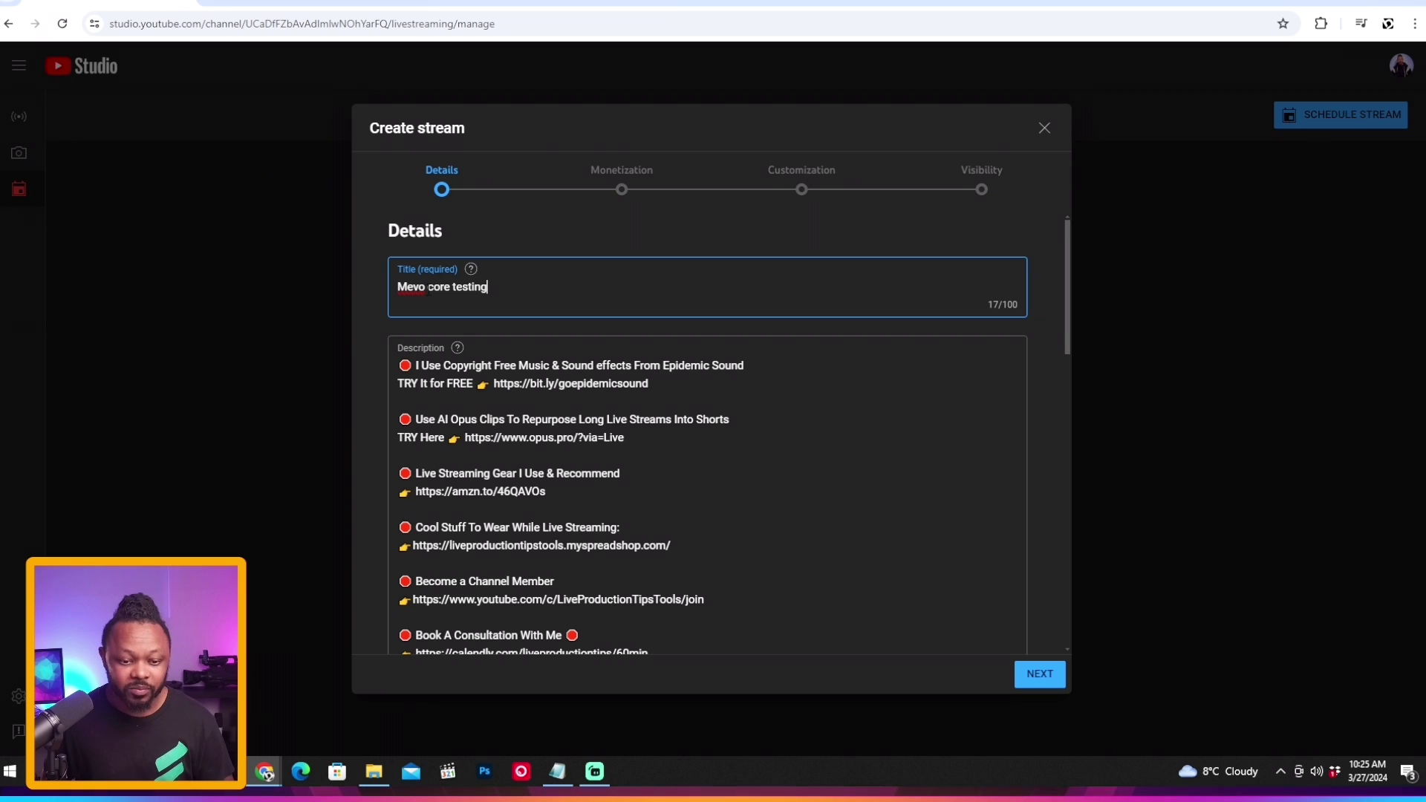
Insert two blank lines at the start of the stream description
{"action": "key", "text": "Tab"}
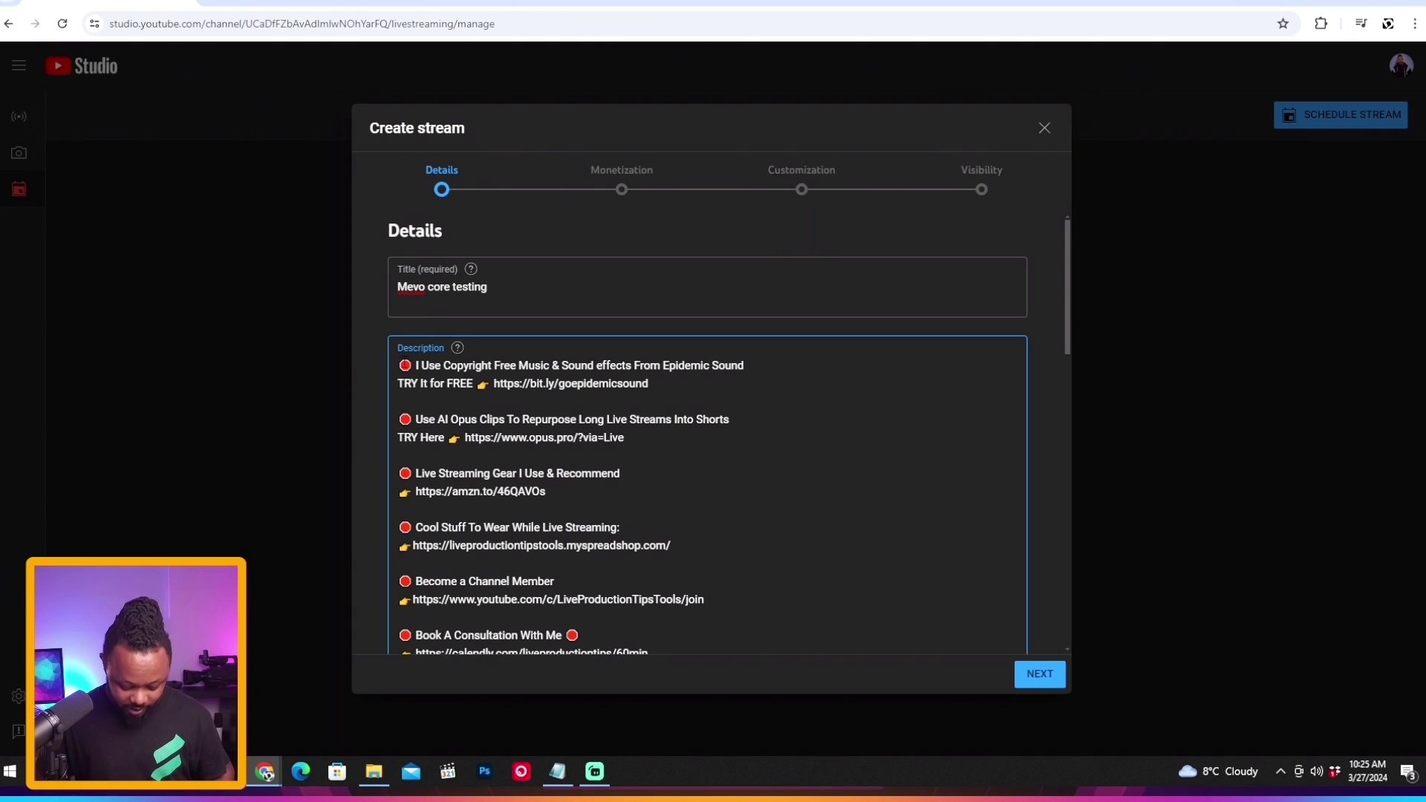
{"action": "key", "text": "Return"}
{"action": "key", "text": "Return"}
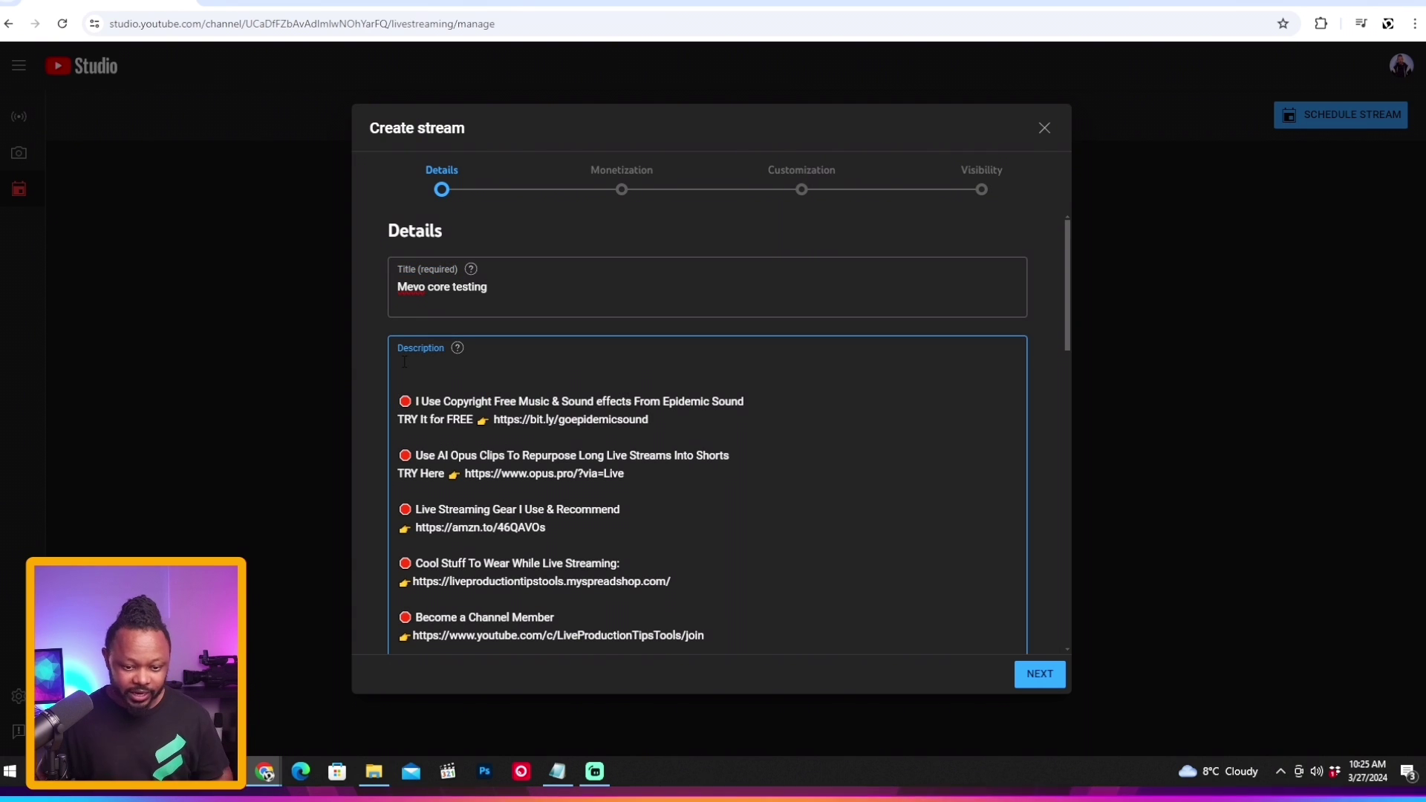
Upload the image S3 (1) from Downloads as the stream thumbnail and continue to the monetization settings
{"action": "scroll", "coordinate": [568, 545], "scroll_direction": "down", "scroll_amount": 12}
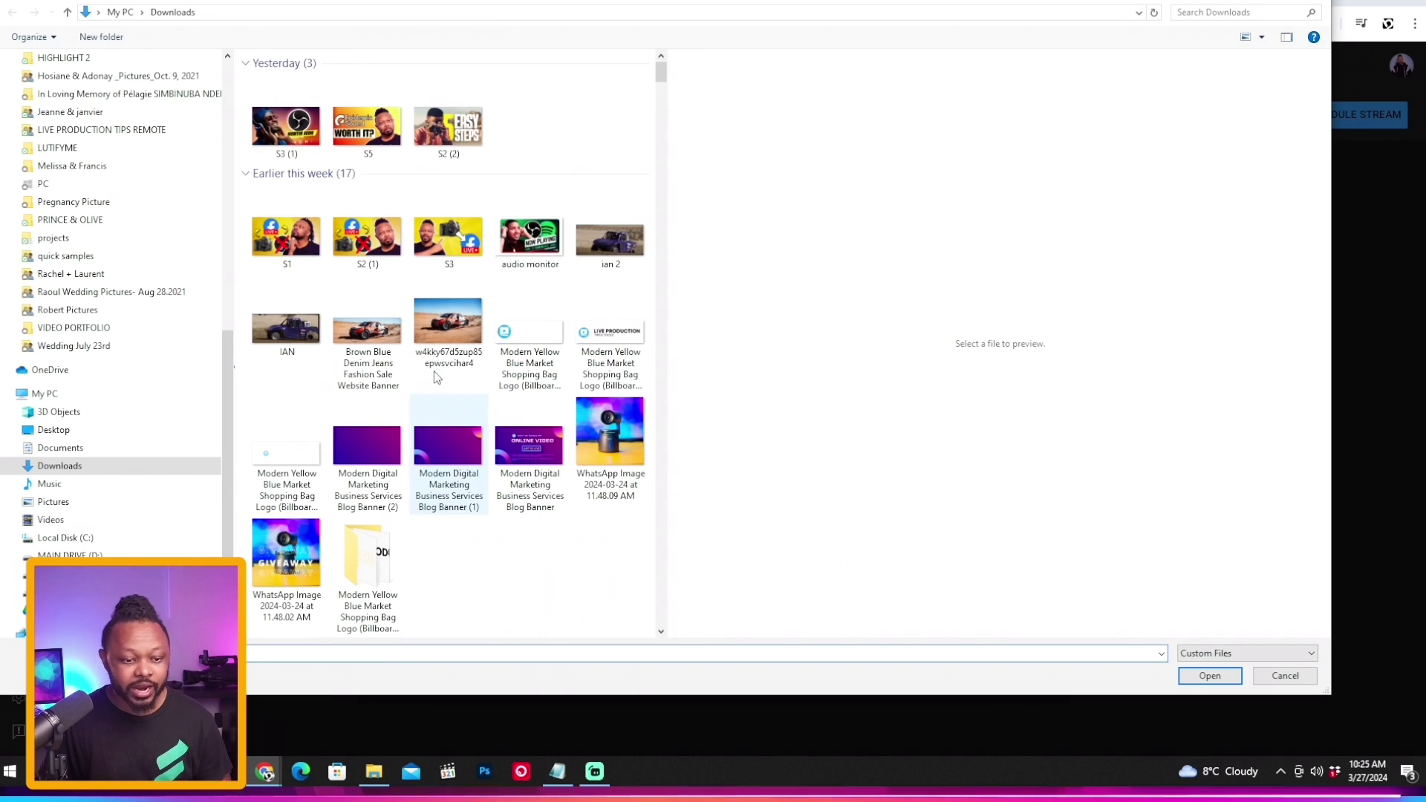
{"action": "left_click", "coordinate": [312, 145]}
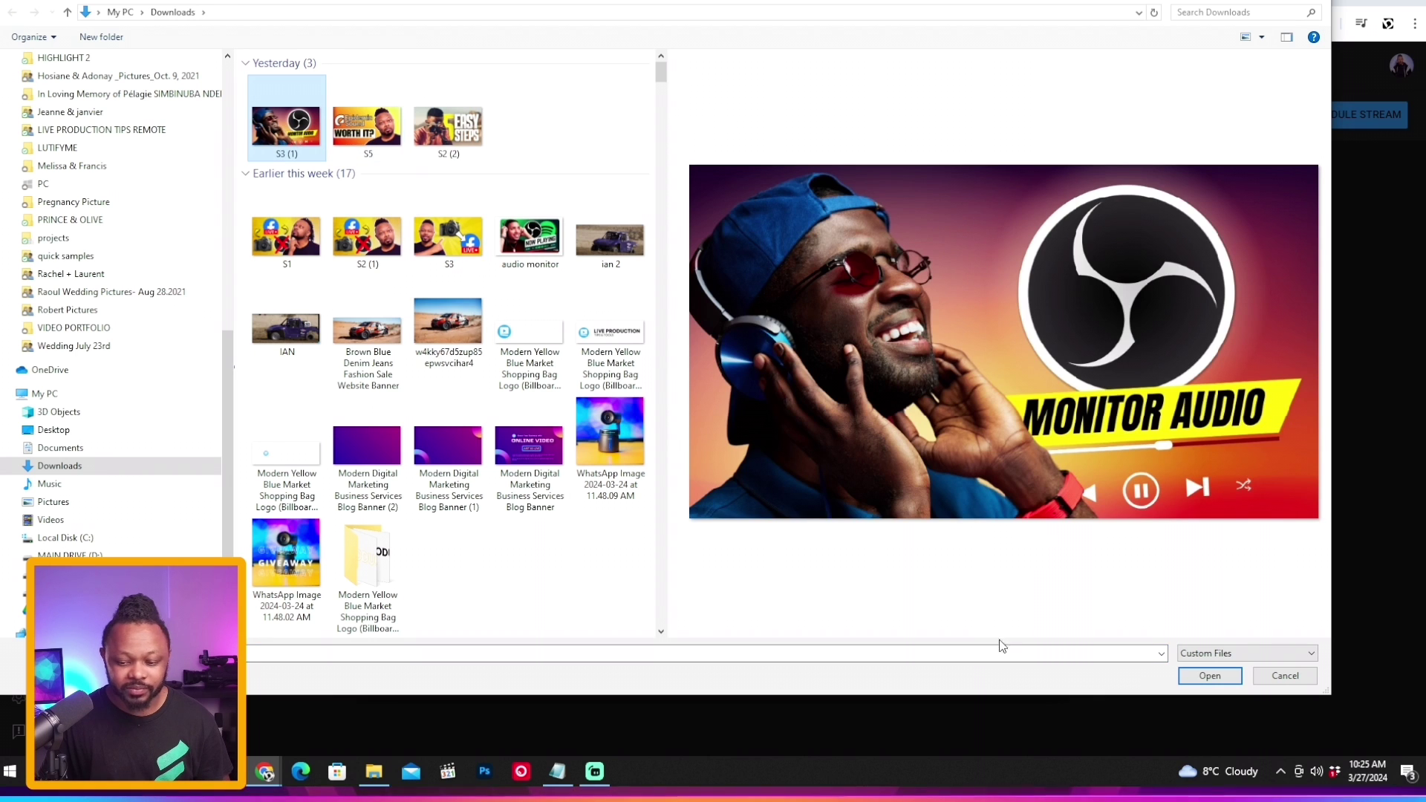
{"action": "left_click", "coordinate": [1208, 675]}
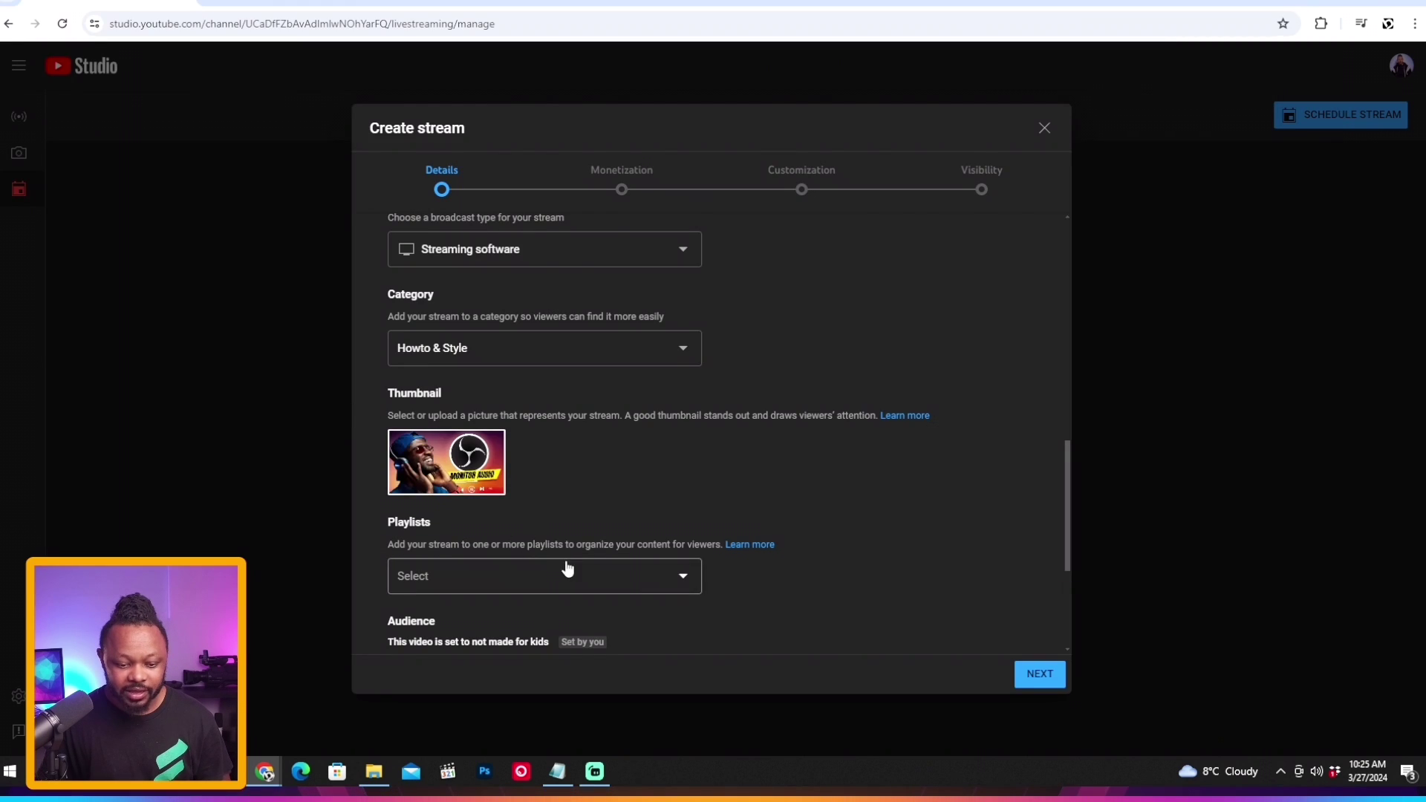
{"action": "scroll", "coordinate": [636, 576], "scroll_direction": "down", "scroll_amount": 3}
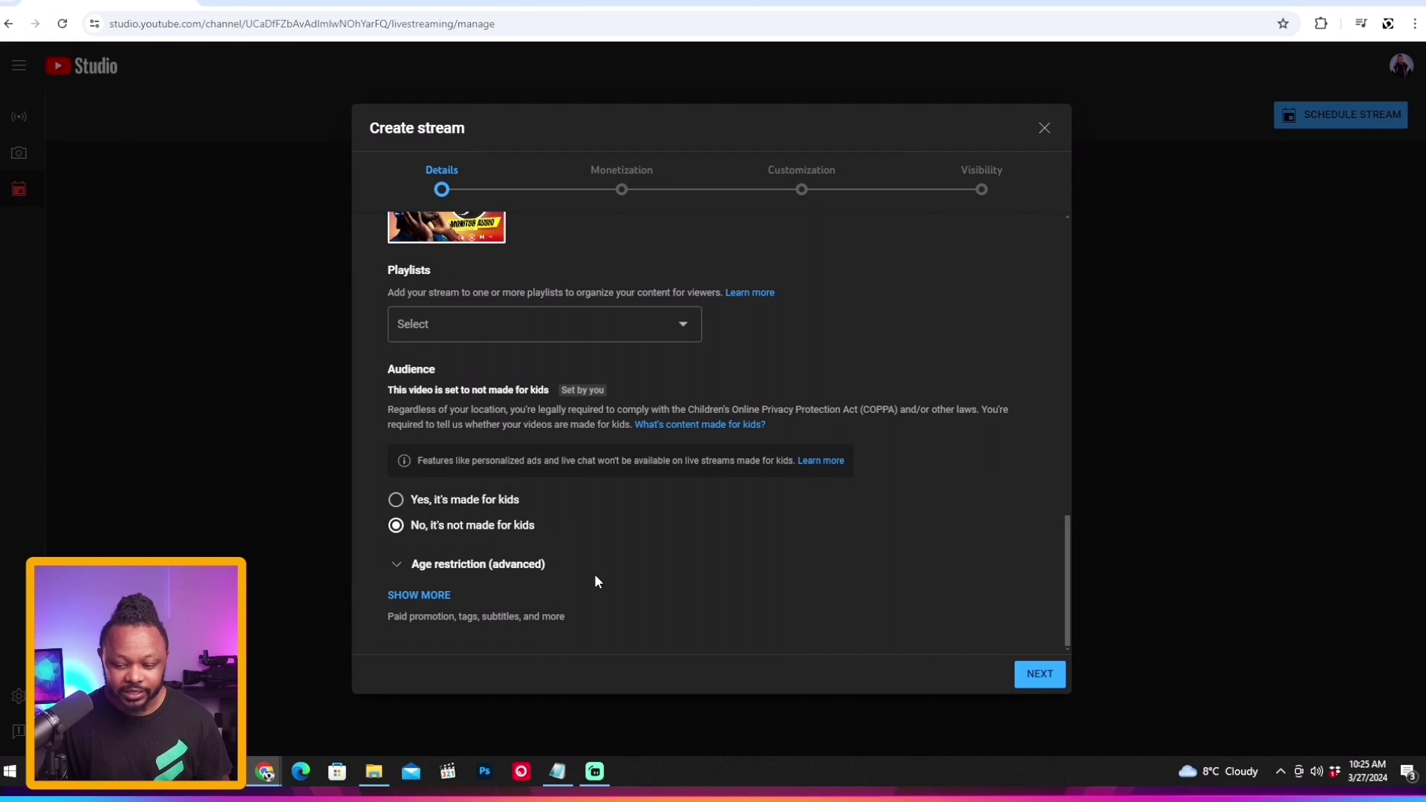
{"action": "scroll", "coordinate": [690, 586], "scroll_direction": "up", "scroll_amount": 1}
{"action": "left_click", "coordinate": [1025, 683]}
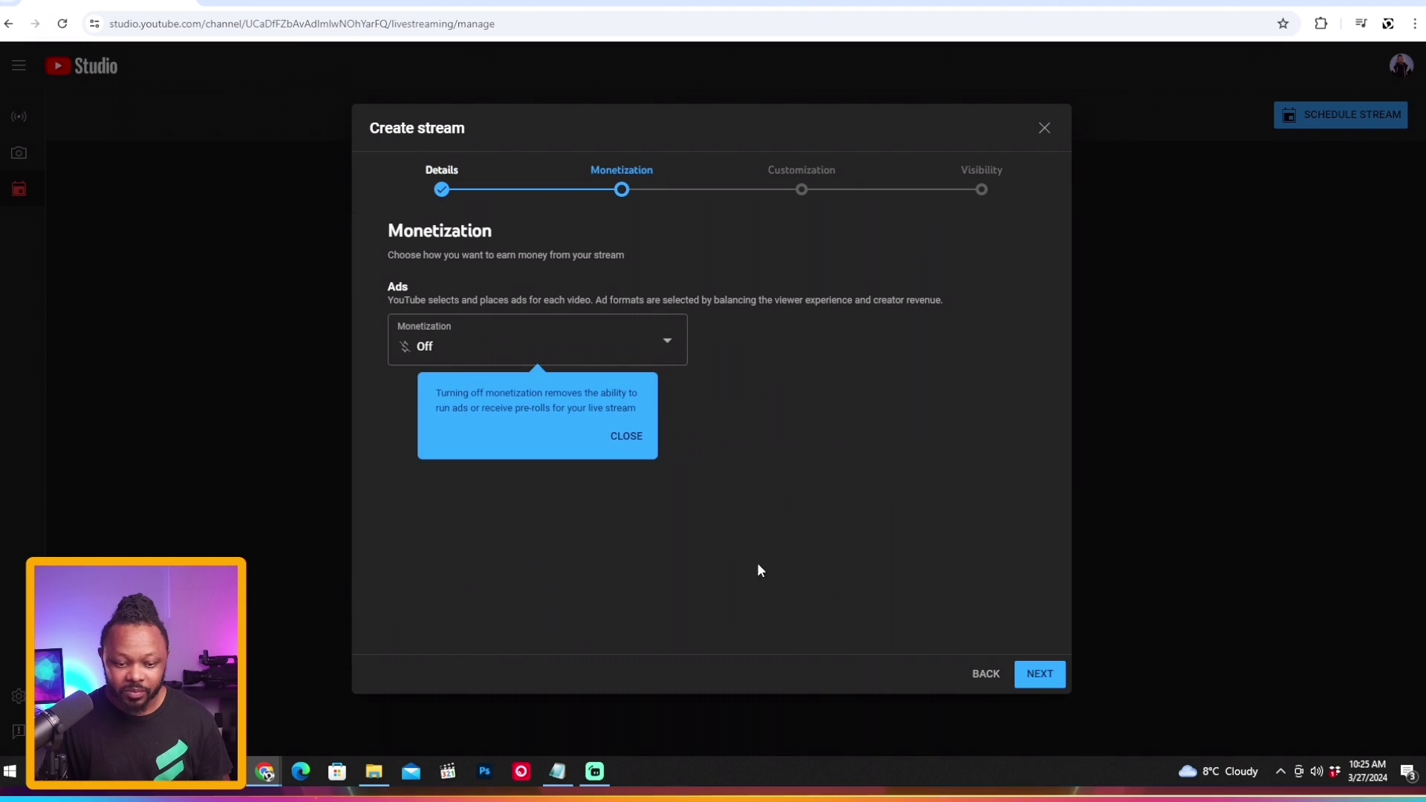
Turn monetization on for the stream and continue through to the visibility settings
{"action": "left_click", "coordinate": [445, 345]}
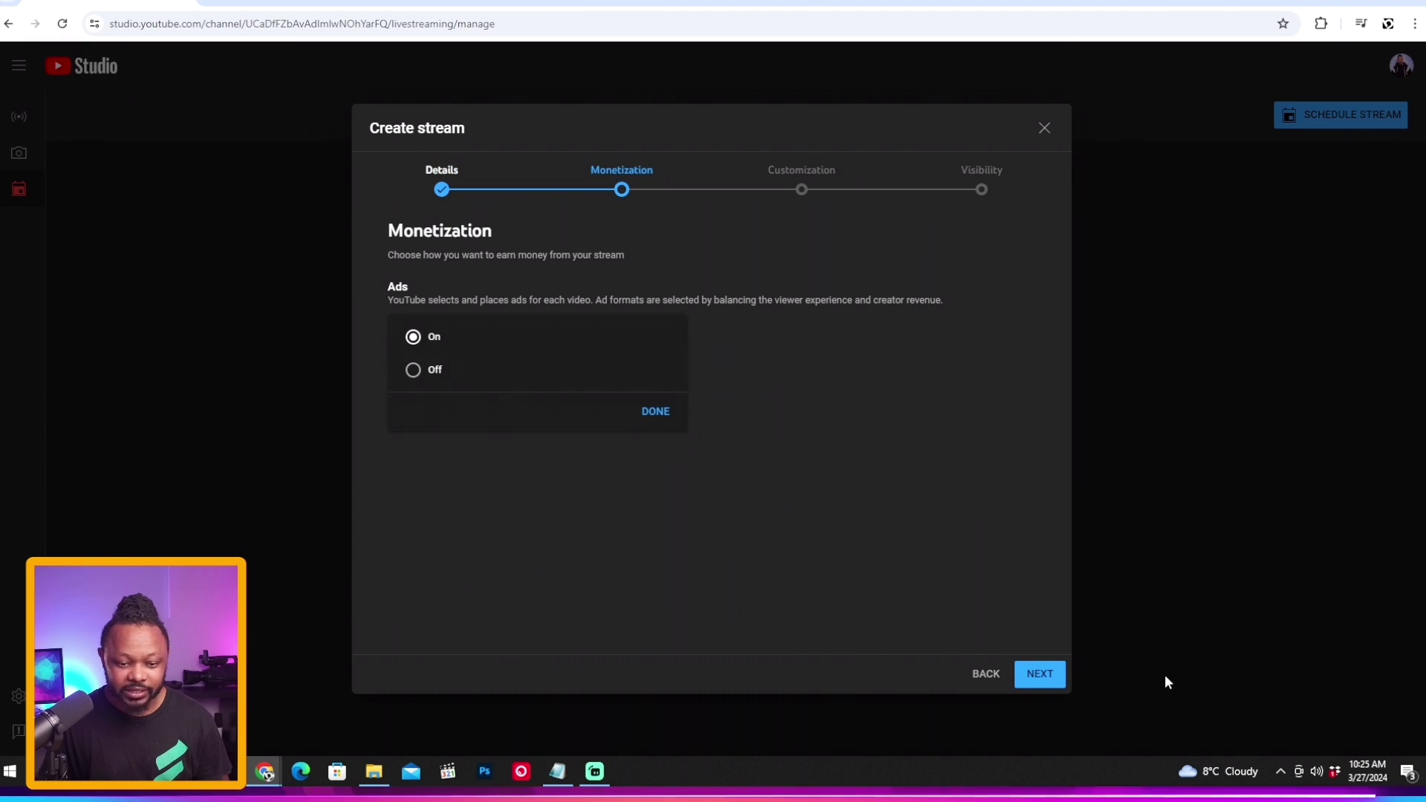
{"action": "left_click", "coordinate": [413, 369]}
{"action": "left_click", "coordinate": [655, 411]}
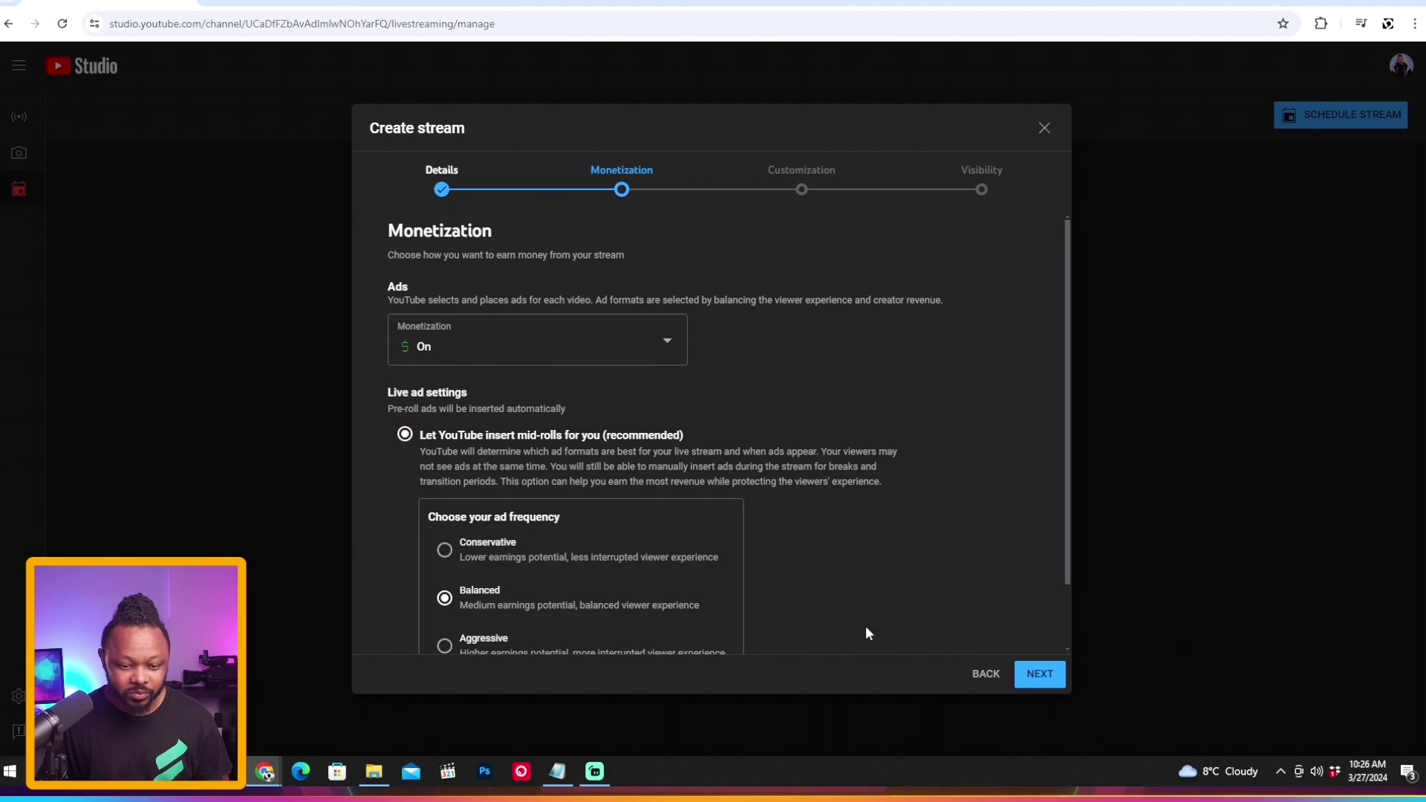
{"action": "scroll", "coordinate": [859, 625], "scroll_direction": "down", "scroll_amount": 1}
{"action": "left_click", "coordinate": [1038, 674]}
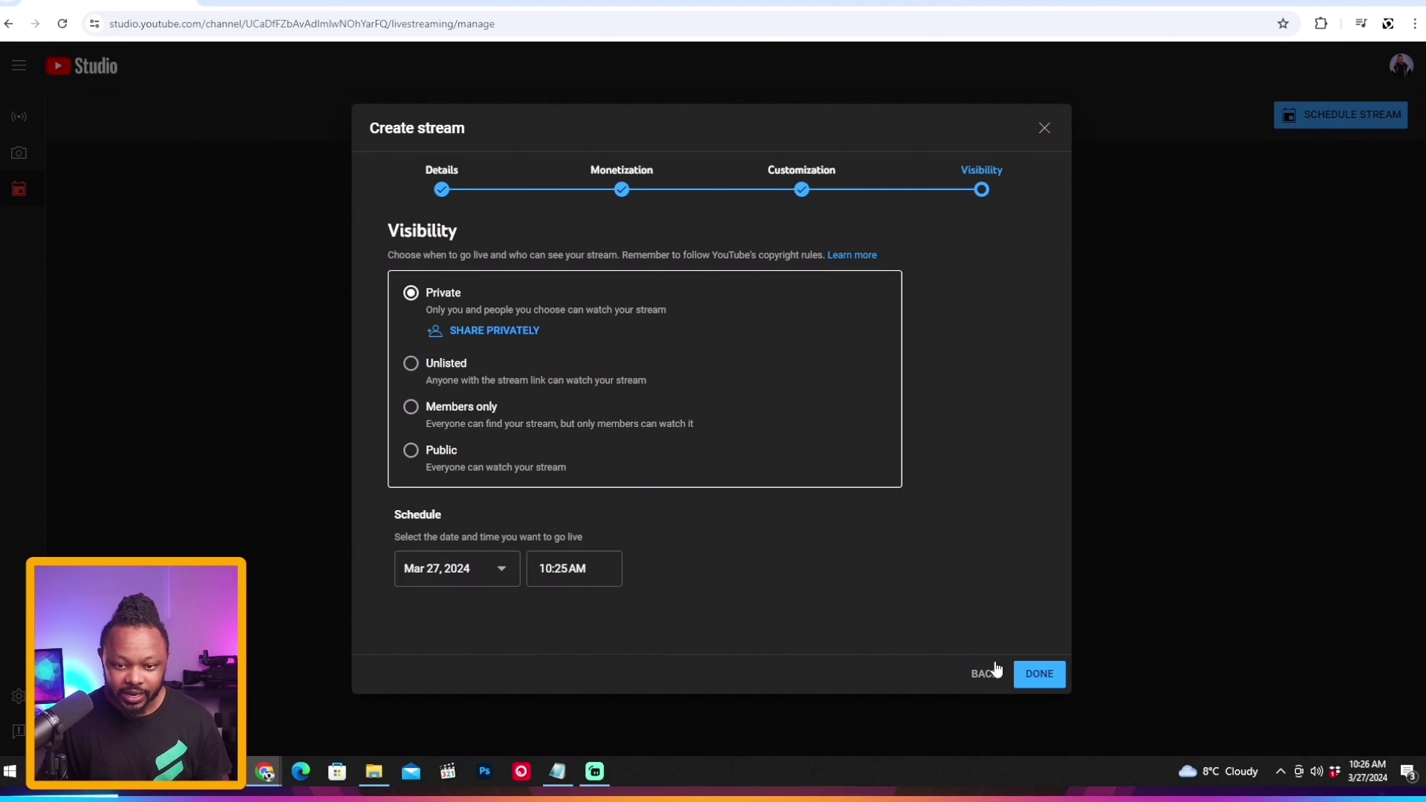
Set the stream's visibility to Unlisted and finish creating the scheduled stream
{"action": "left_click", "coordinate": [409, 364]}
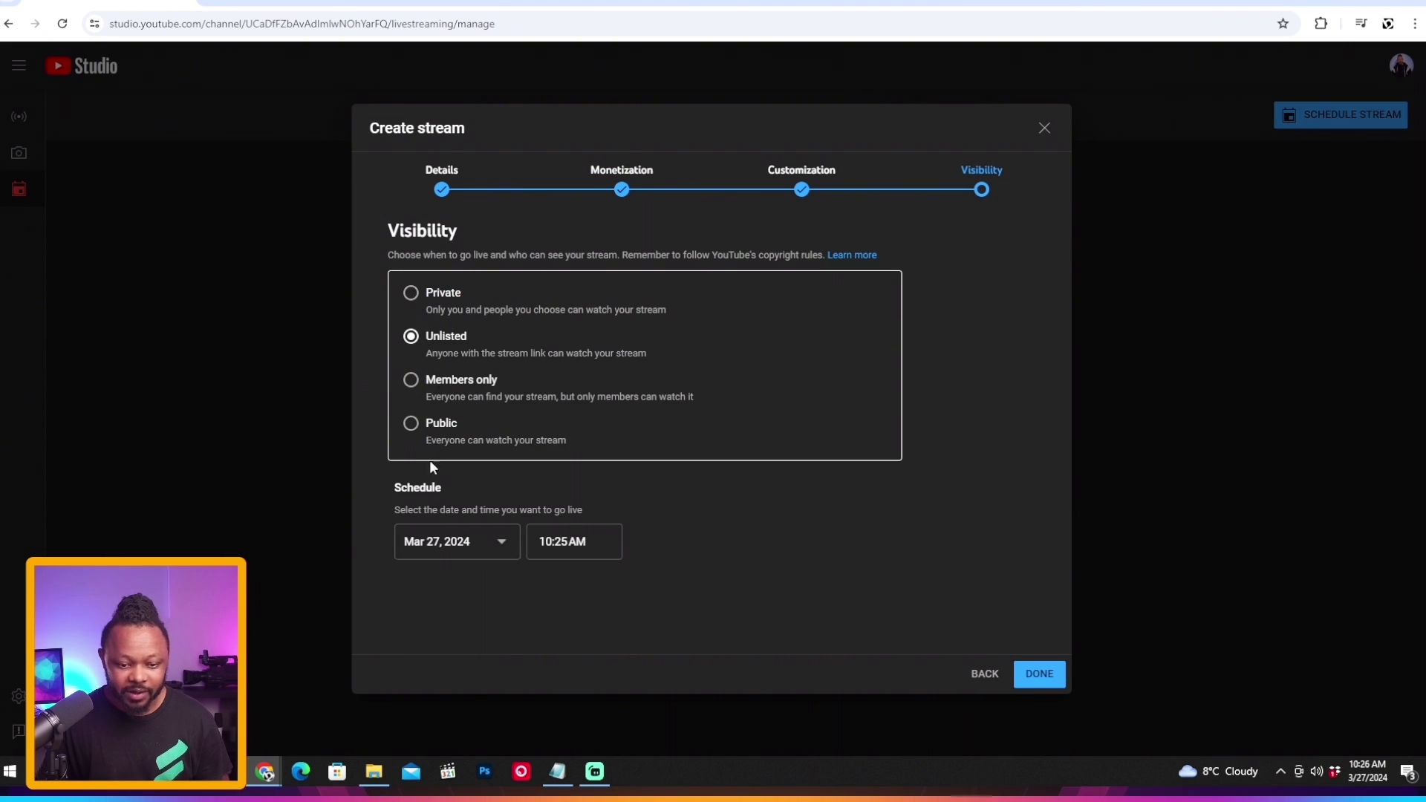
{"action": "left_click", "coordinate": [1038, 674]}
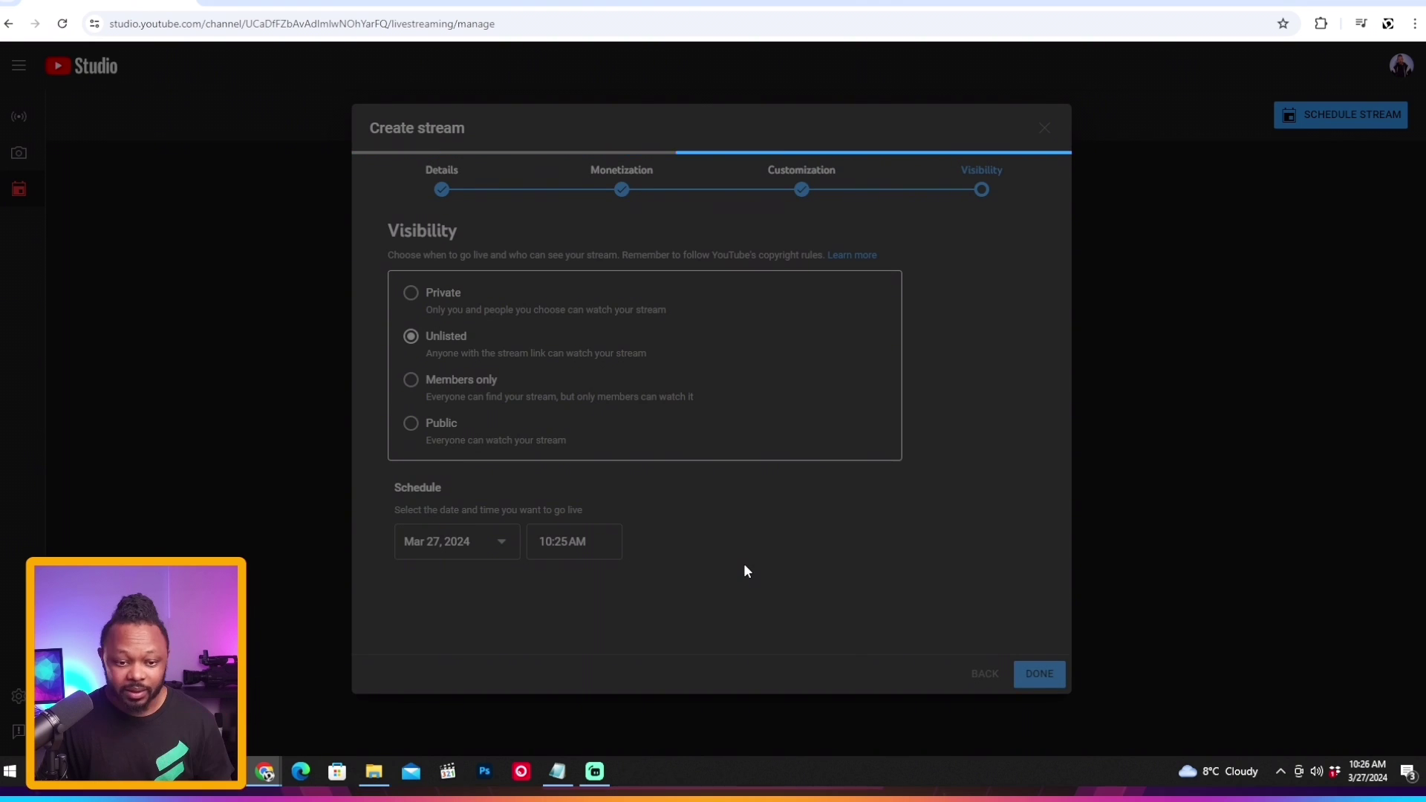
{"action": "left_click_drag", "start_coordinate": [627, 223], "coordinate": [764, 231]}
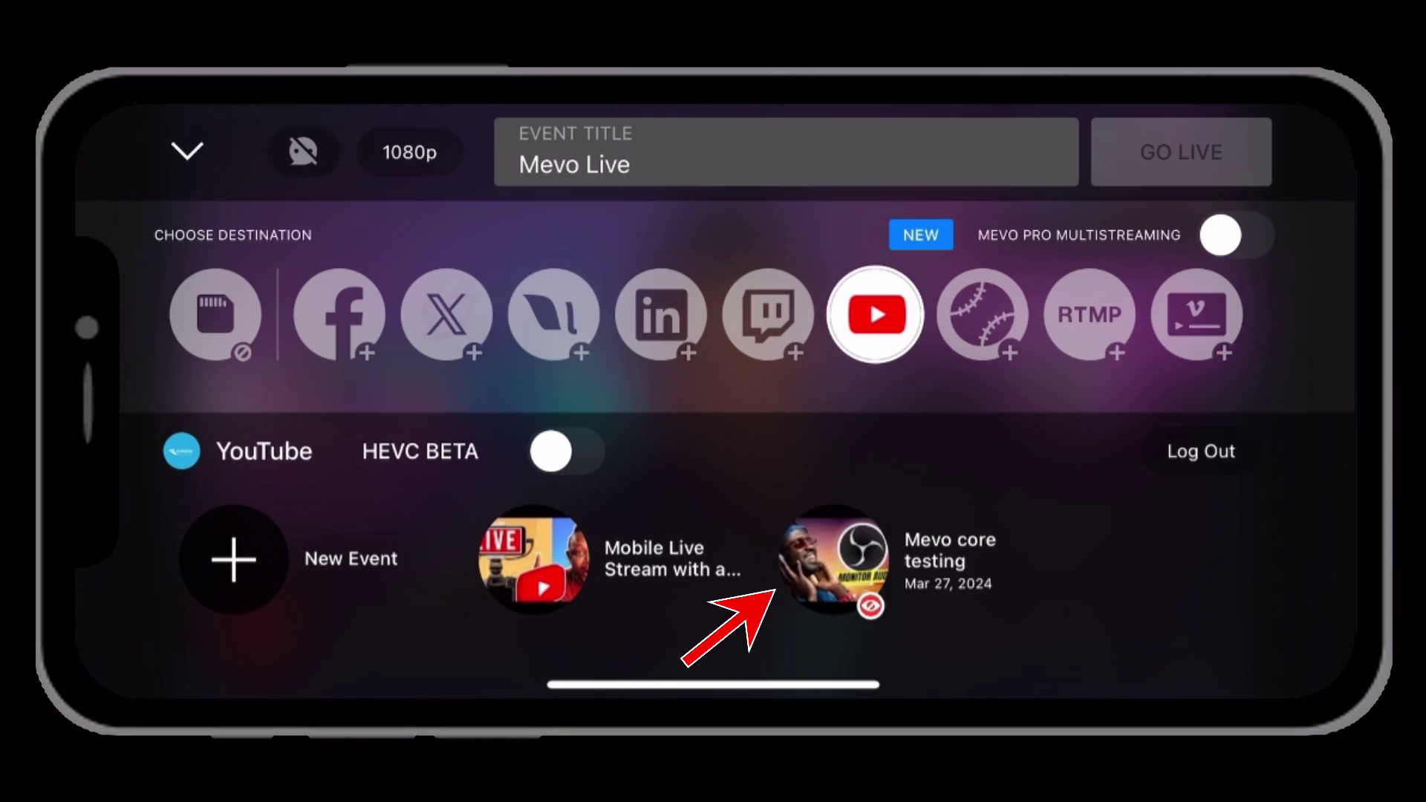
In the Mevo app, choose the scheduled YouTube event Mevo core testing as the streaming destination
{"action": "left_click", "coordinate": [834, 558]}
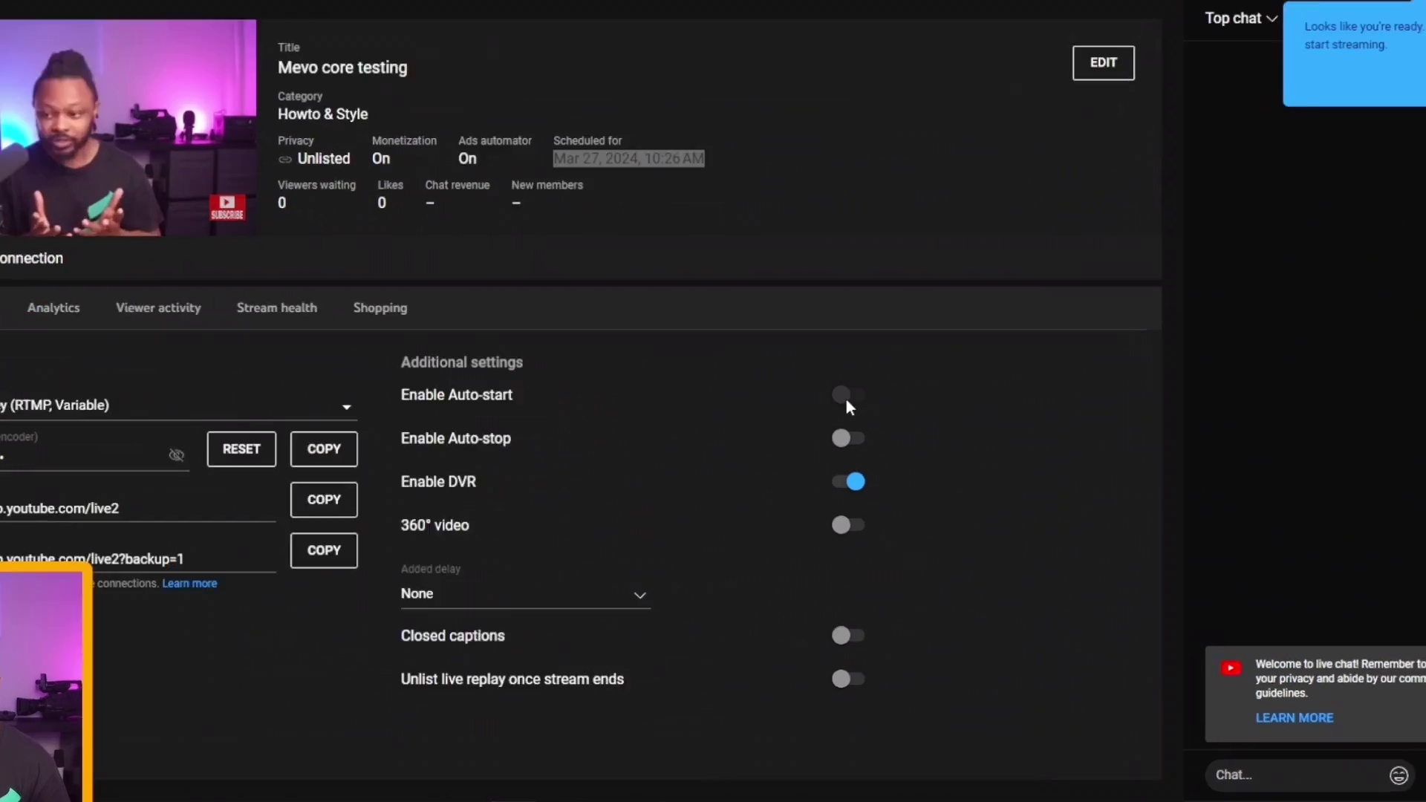
In YouTube Studio, enable auto-stop for the stream and start the live broadcast
{"action": "left_click", "coordinate": [751, 387]}
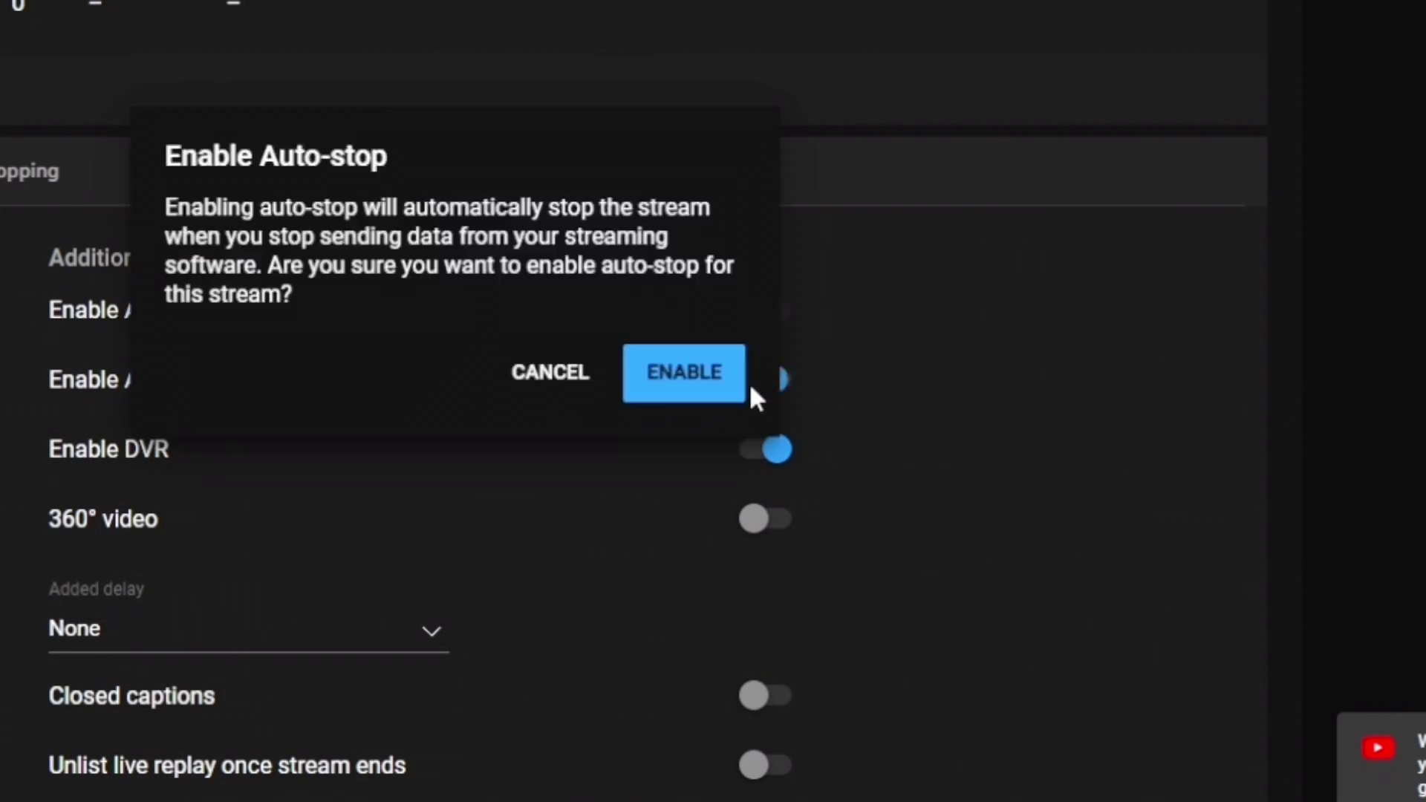
{"action": "left_click", "coordinate": [739, 379]}
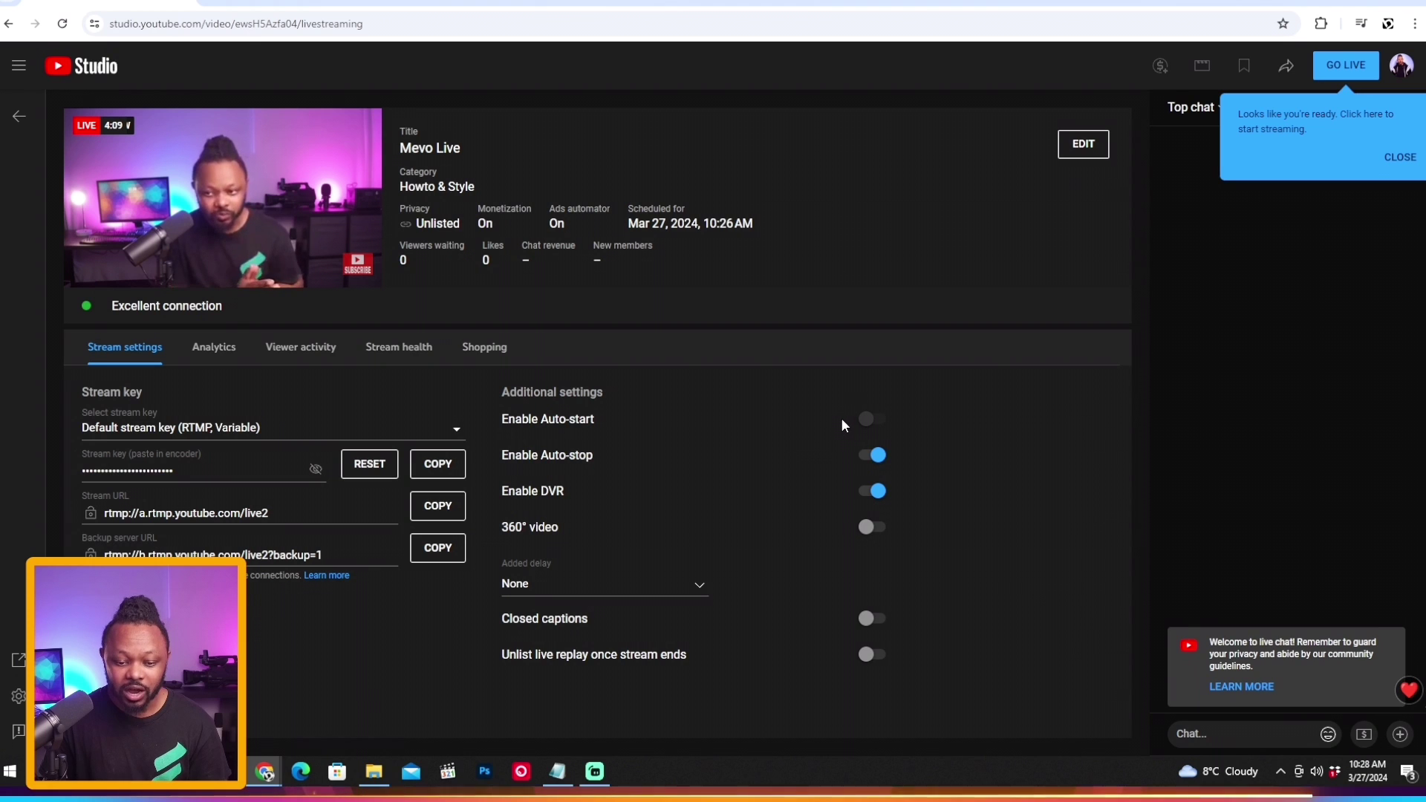
{"action": "left_click", "coordinate": [1382, 176]}
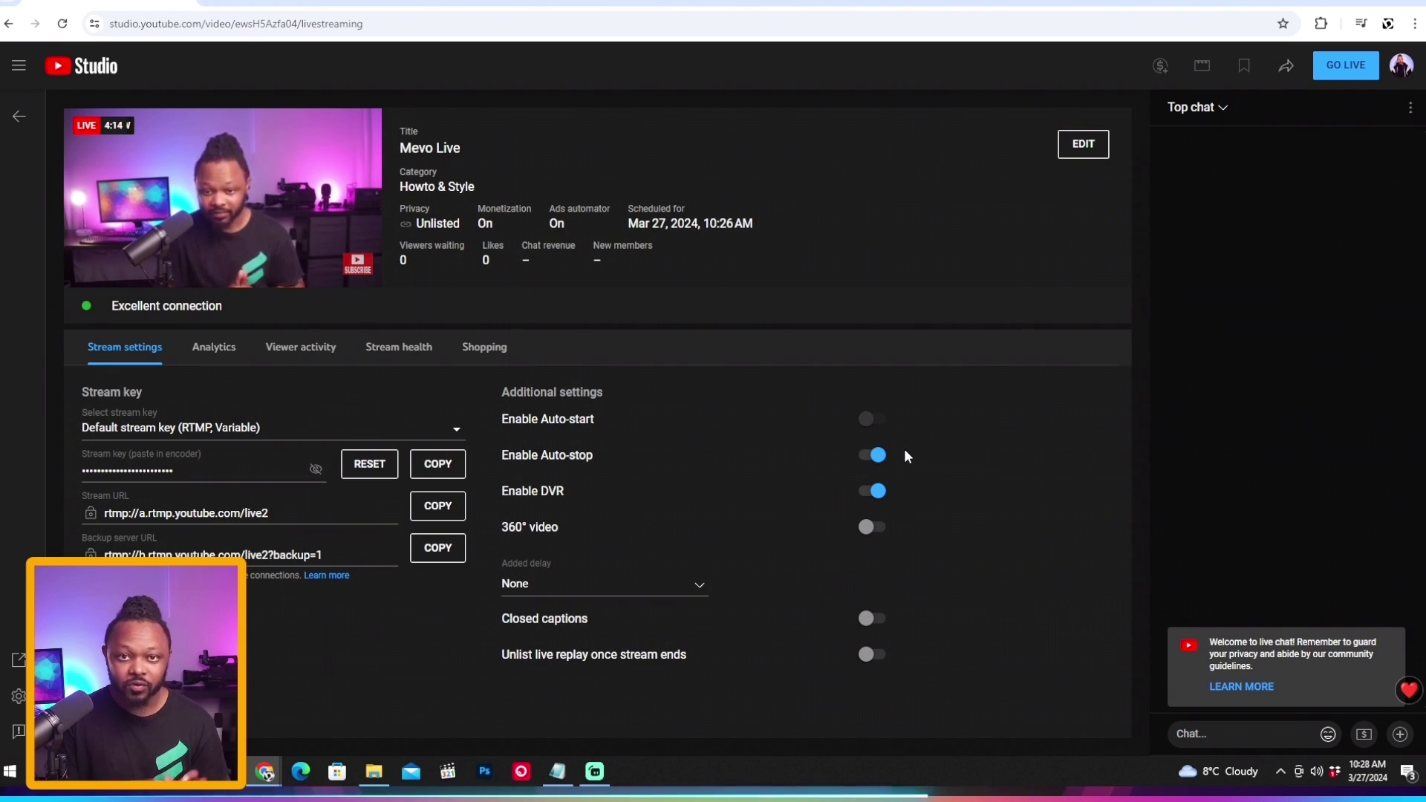
{"action": "left_click", "coordinate": [1334, 68]}
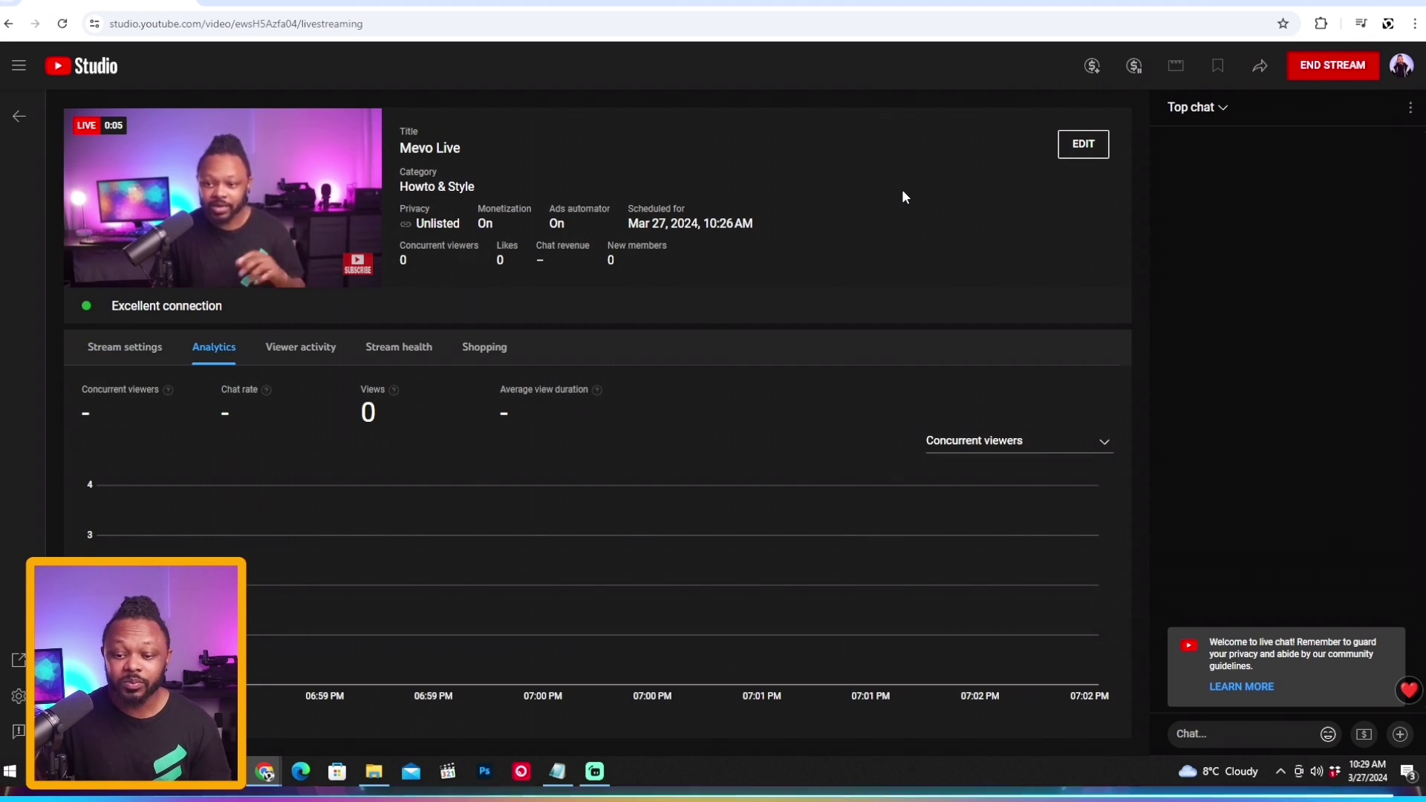
Copy the livestream's share link and open it in the browser tab showing the older YouTube video
{"action": "left_click", "coordinate": [1260, 66]}
{"action": "left_click", "coordinate": [852, 505]}
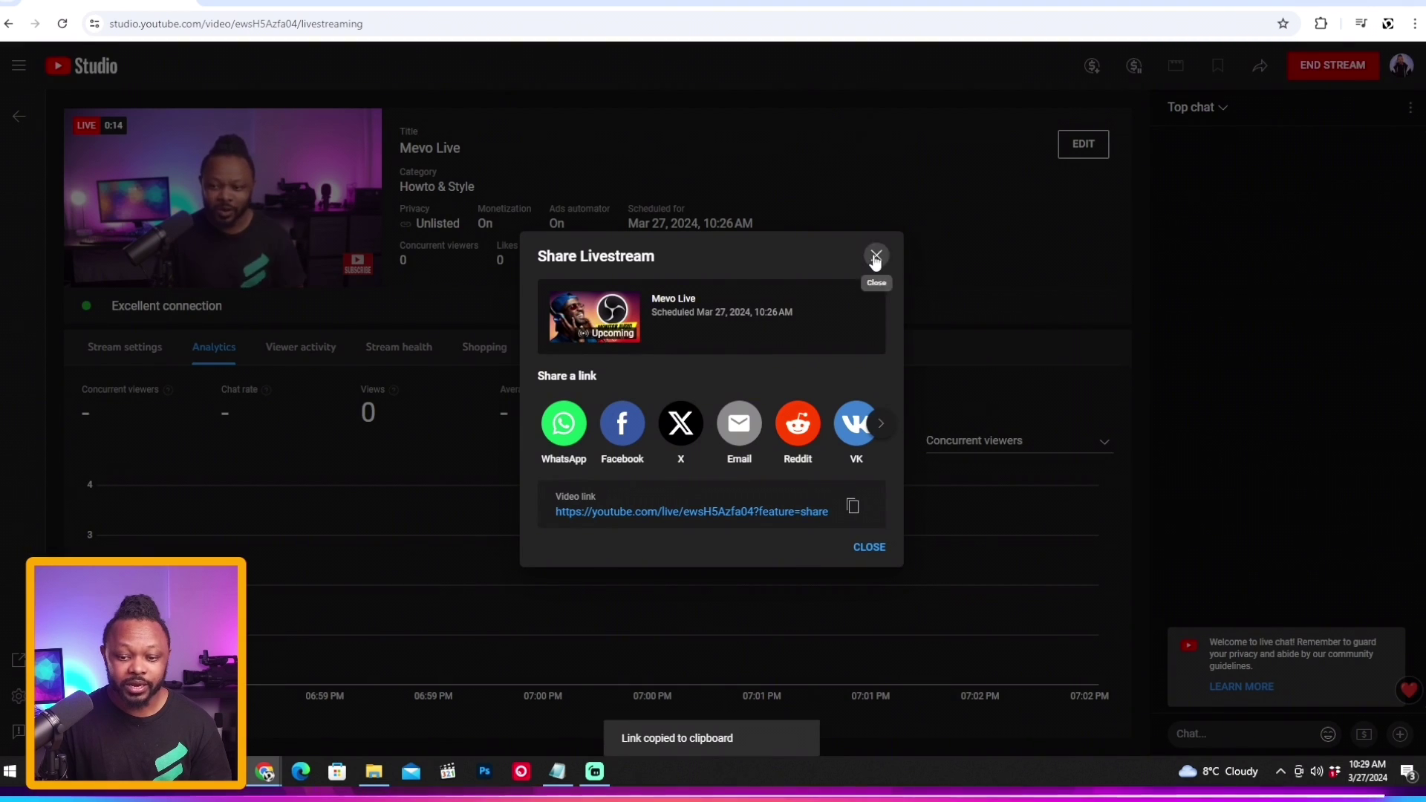
{"action": "left_click", "coordinate": [876, 255]}
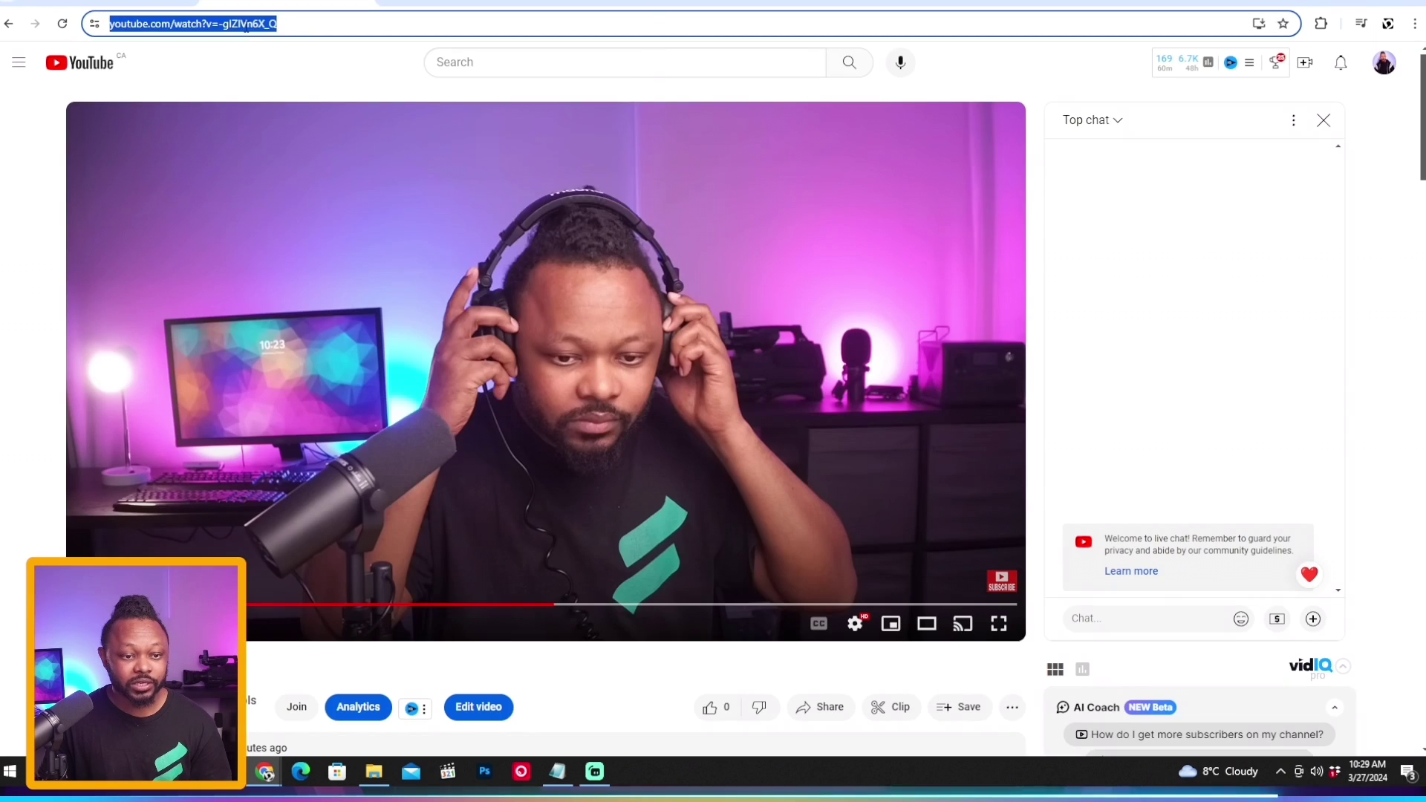
{"action": "right_click", "coordinate": [245, 27]}
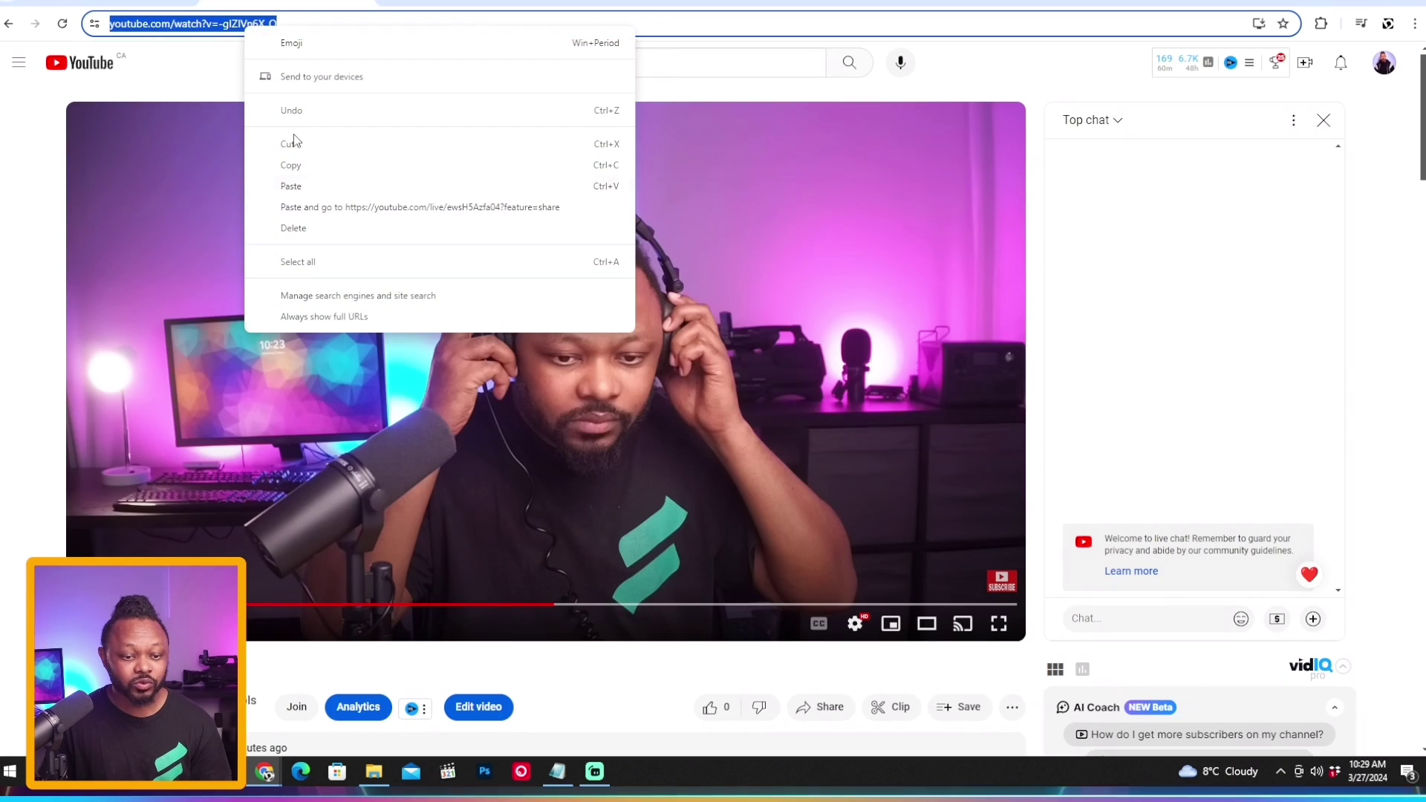
{"action": "left_click", "coordinate": [313, 203]}
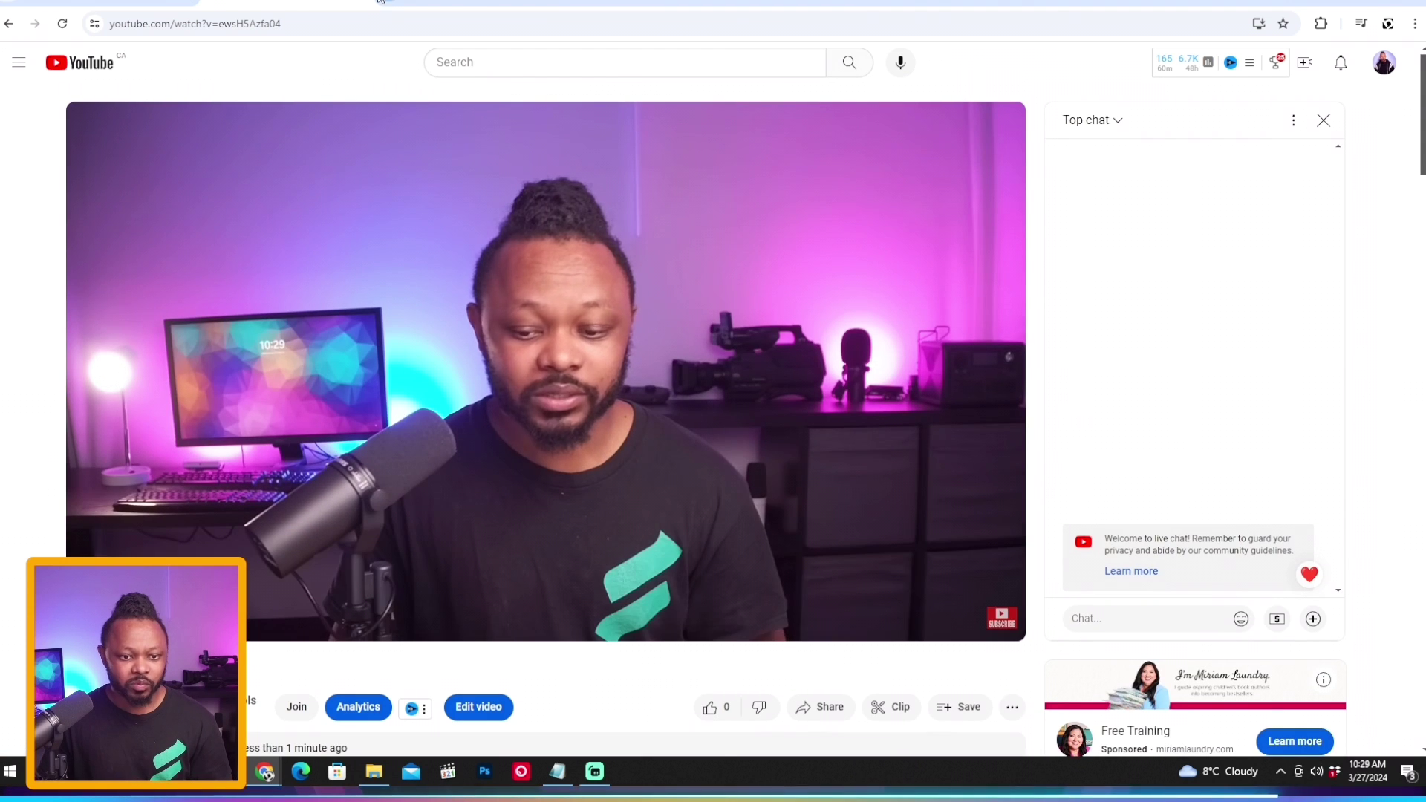
Return to the livestream's settings in YouTube Studio and dismiss the summary of the finished stream
{"action": "left_click", "coordinate": [379, 2]}
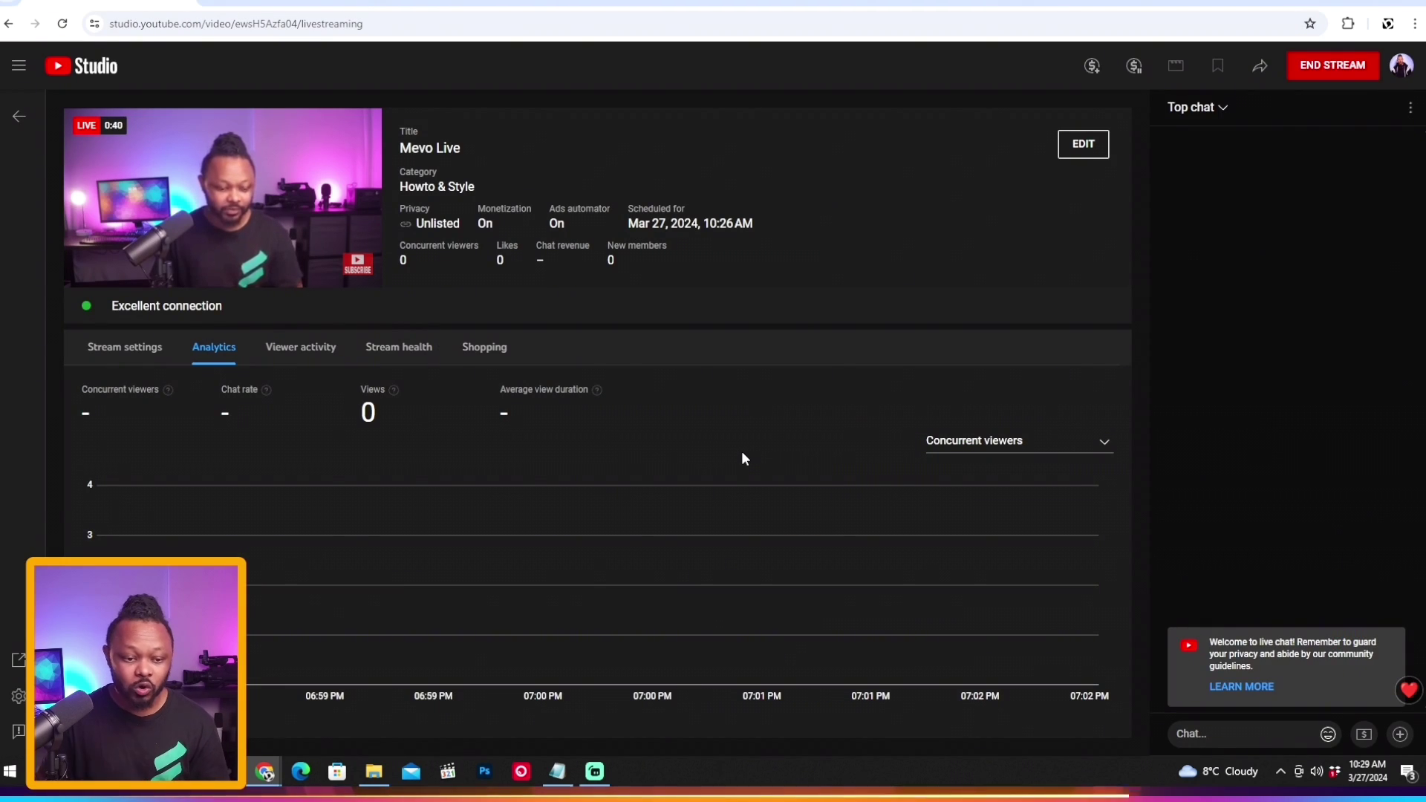
{"action": "left_click", "coordinate": [134, 354]}
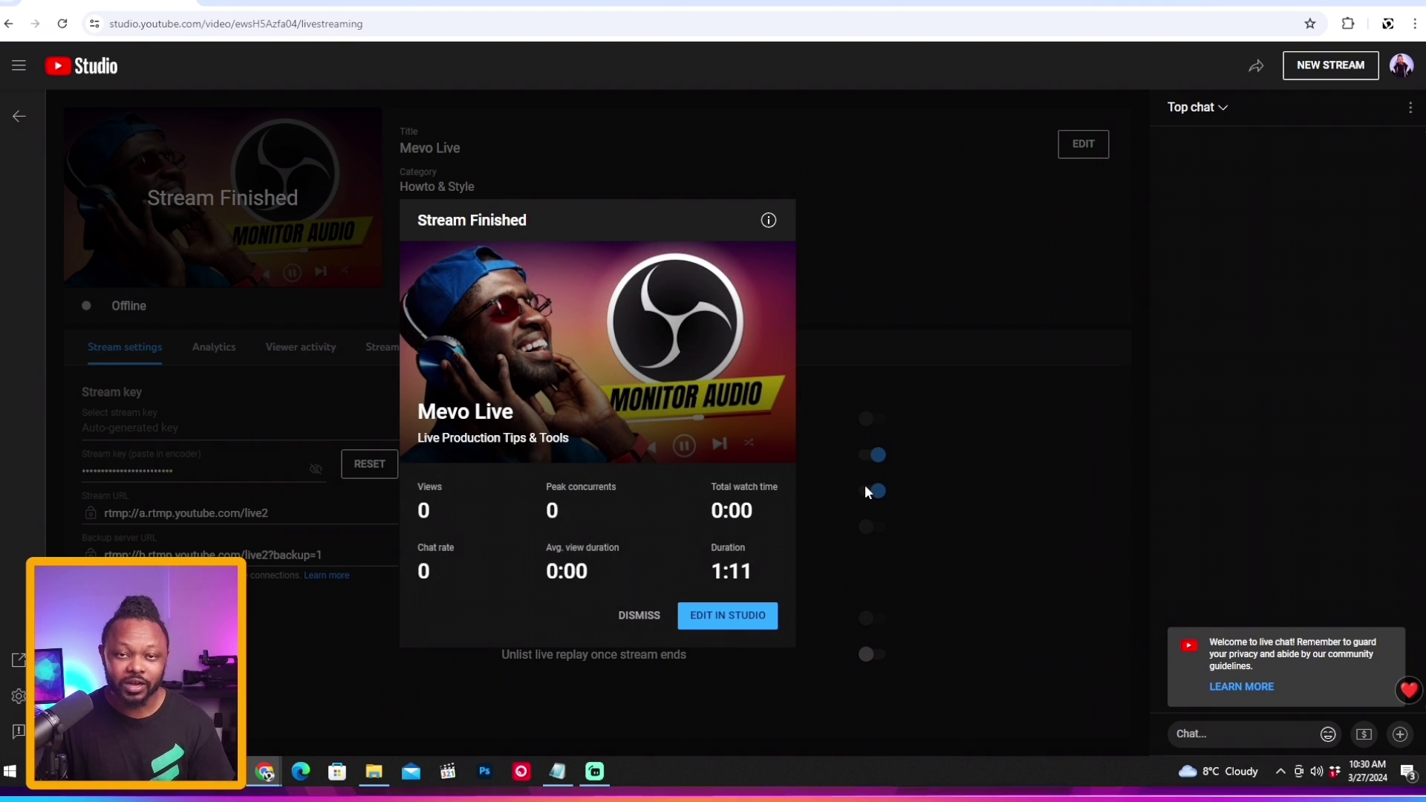
{"action": "left_click", "coordinate": [657, 620]}
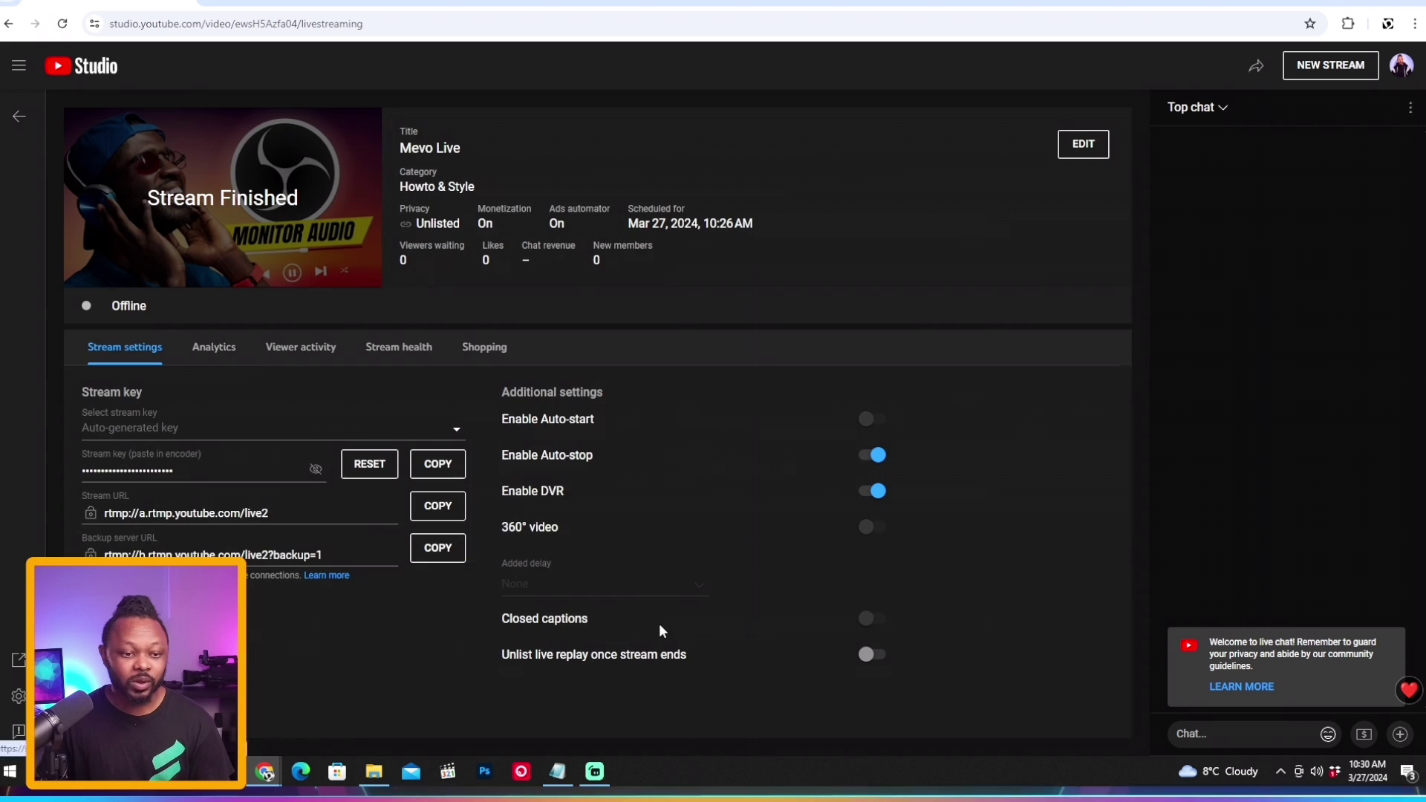